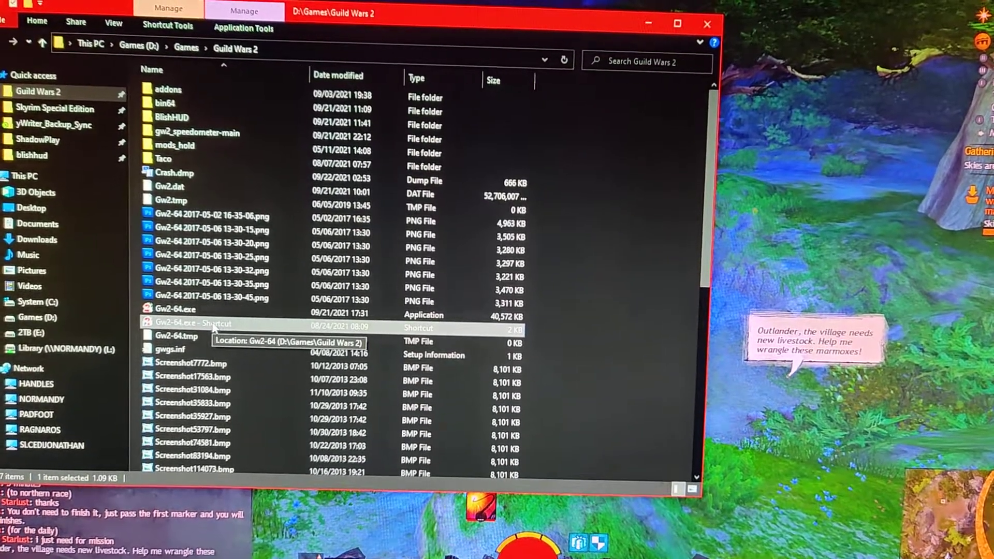
Open the Gw2-64.exe shortcut's Properties and select the 'repair' argument in its Target field.
{"action": "right_click", "coordinate": [213, 329]}
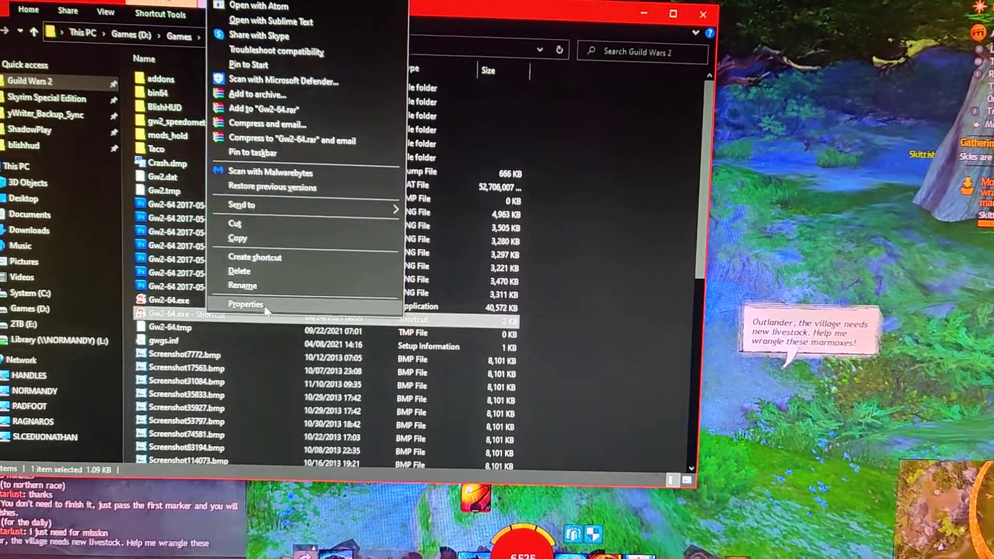
{"action": "left_click", "coordinate": [245, 304]}
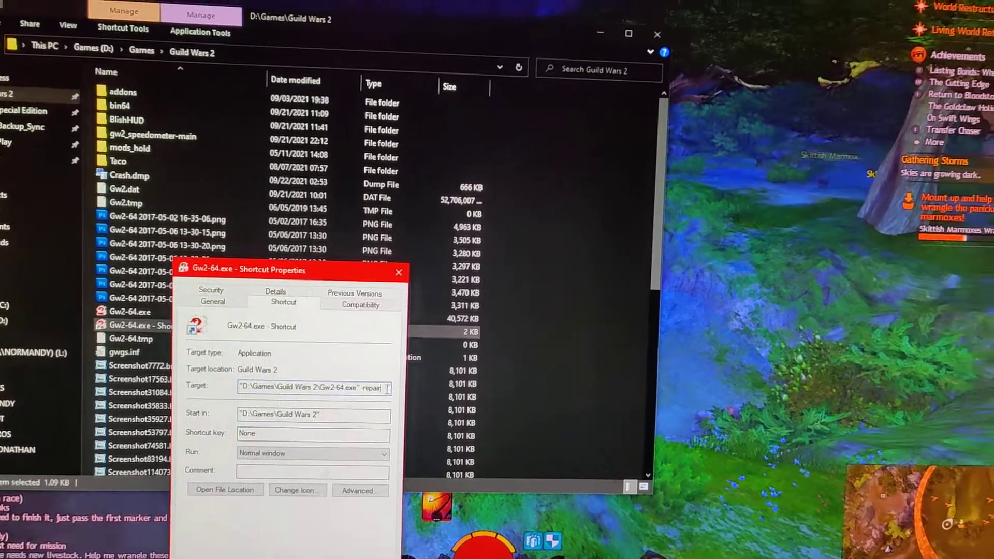
{"action": "left_click_drag", "start_coordinate": [418, 380], "coordinate": [378, 392]}
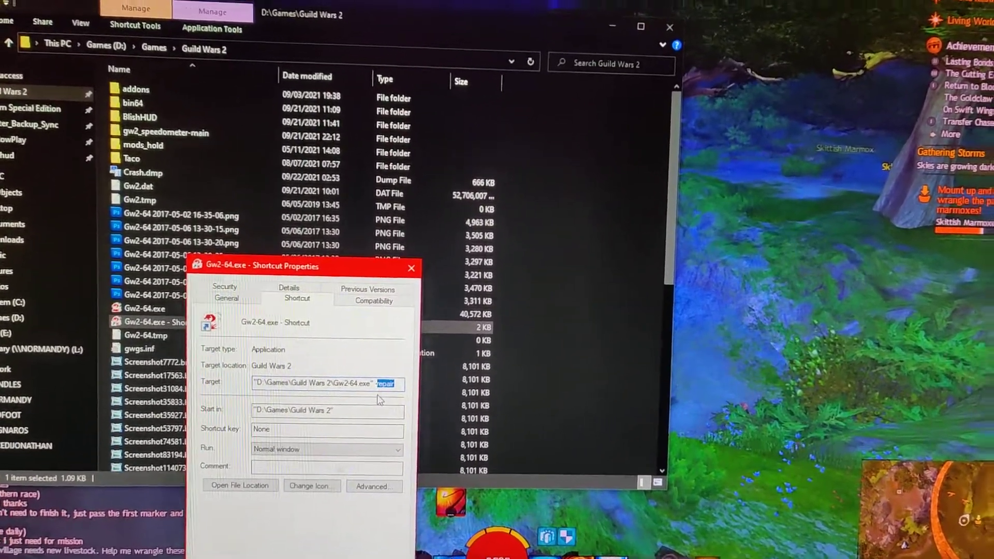
{"action": "type", "text": "-dx9"}
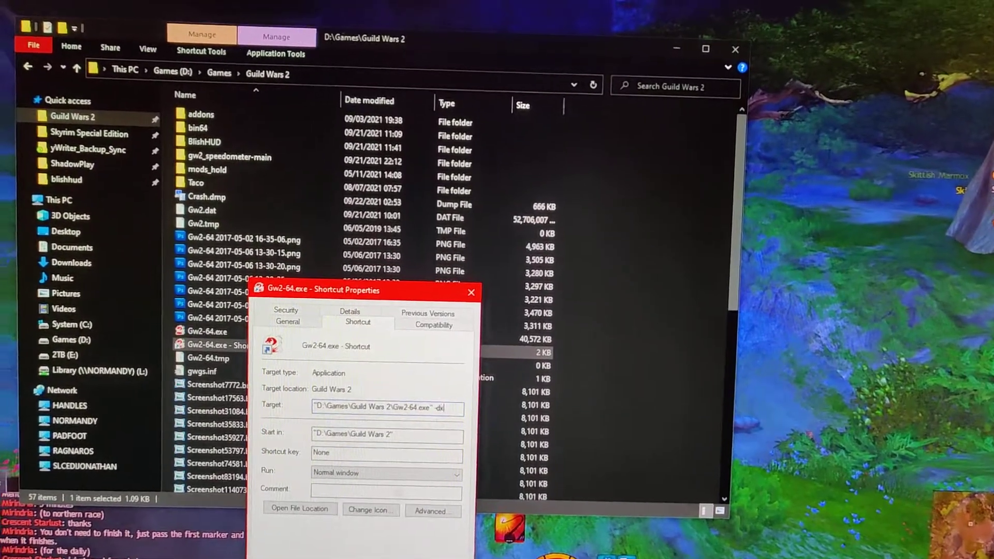